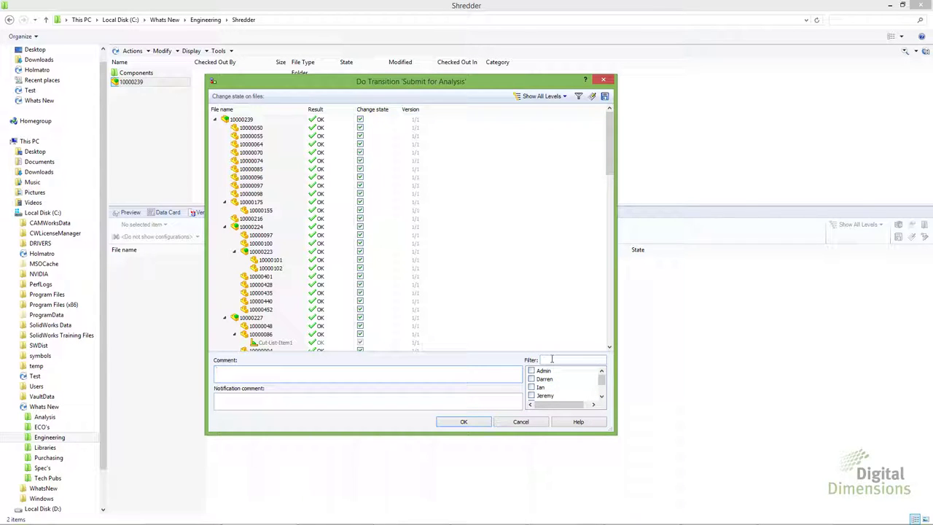
# Filter notification recipients by the user's name and tick the single matching user
pyautogui.click(551, 359)
pyautogui.write('Neil')
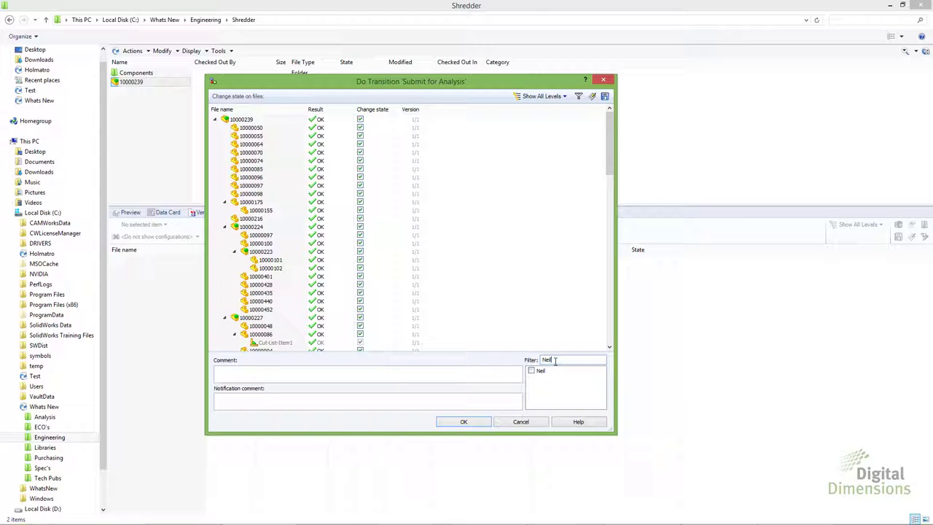
pyautogui.click(531, 370)
pyautogui.hotkey('alt', 'Tab')
pyautogui.hotkey('alt', 'Tab')
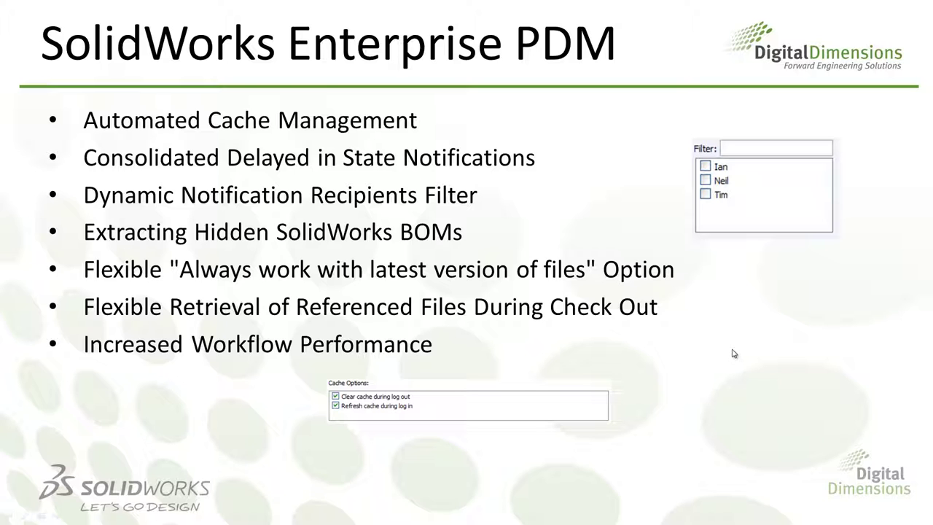
# Switch from the slide show back to the Shredder vault folder
pyautogui.hotkey('alt', 'Tab')
pyautogui.hotkey('alt', 'Tab')
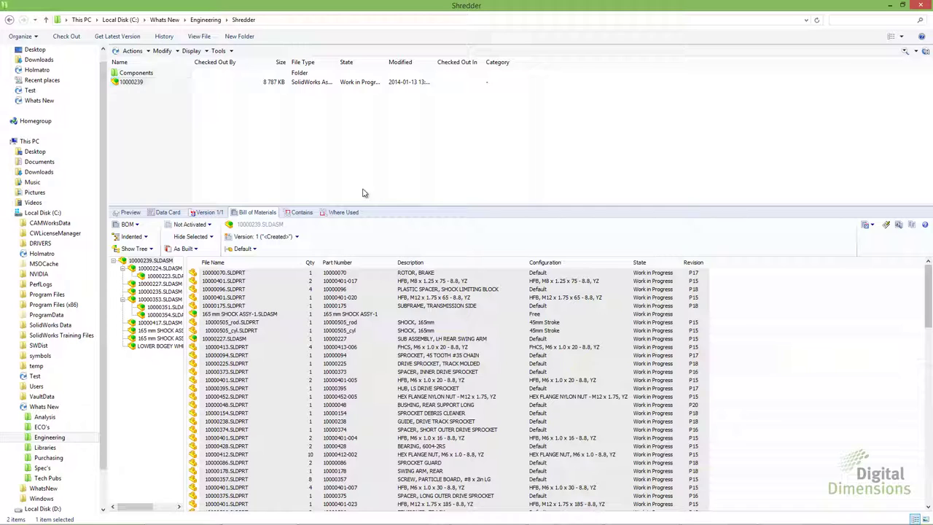
# Select assembly 10000239 and view the 'Extract hidden BOM' option under Display > Options
pyautogui.click(156, 83)
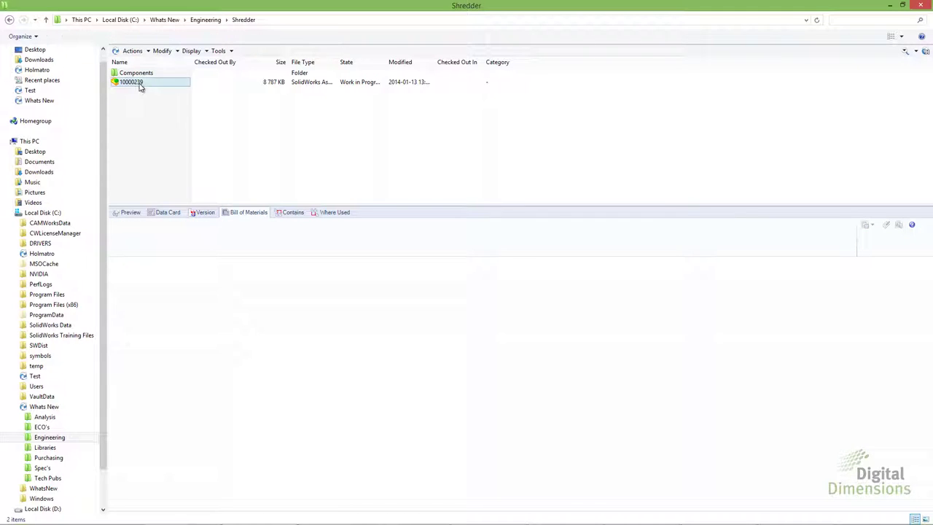
pyautogui.click(201, 53)
pyautogui.moveTo(225, 168)
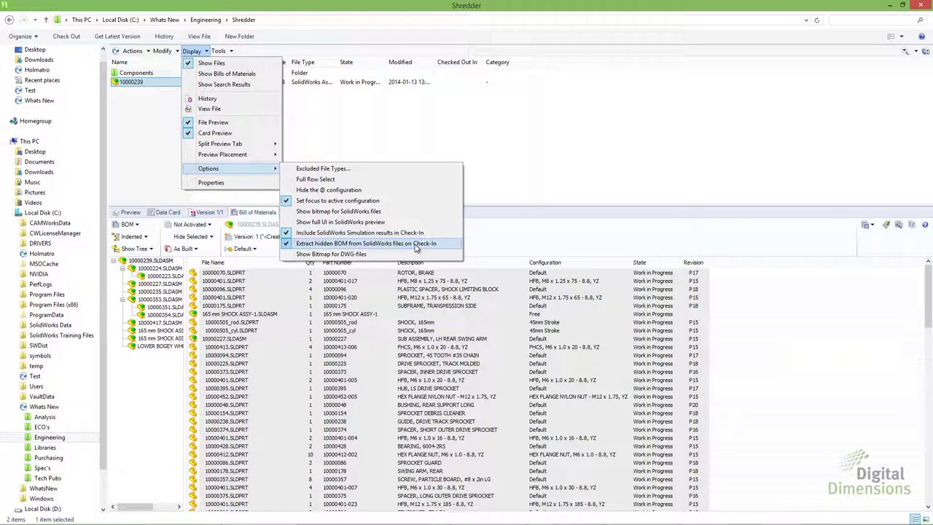
pyautogui.hotkey('alt', 'Tab')
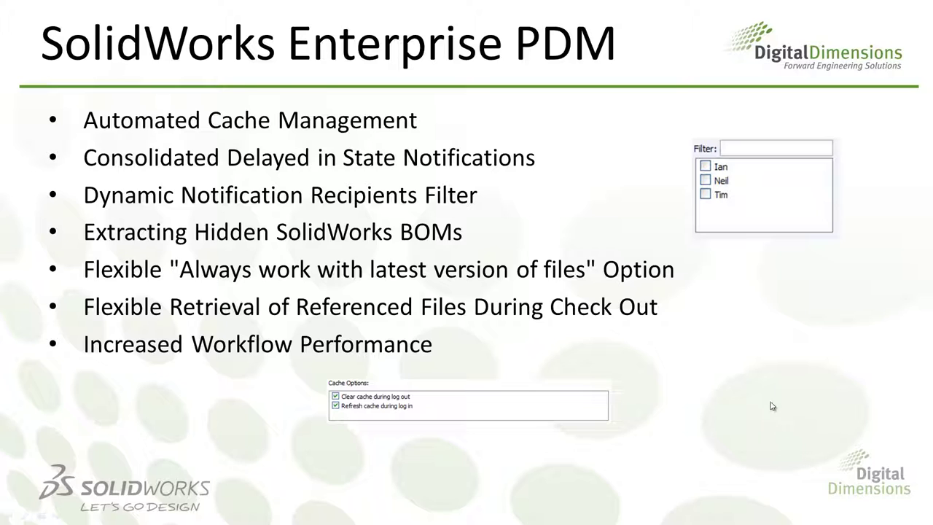
# Switch to the SolidWorks Enterprise PDM Administration window
pyautogui.hotkey('alt', 'Tab')
pyautogui.click(479, 265)
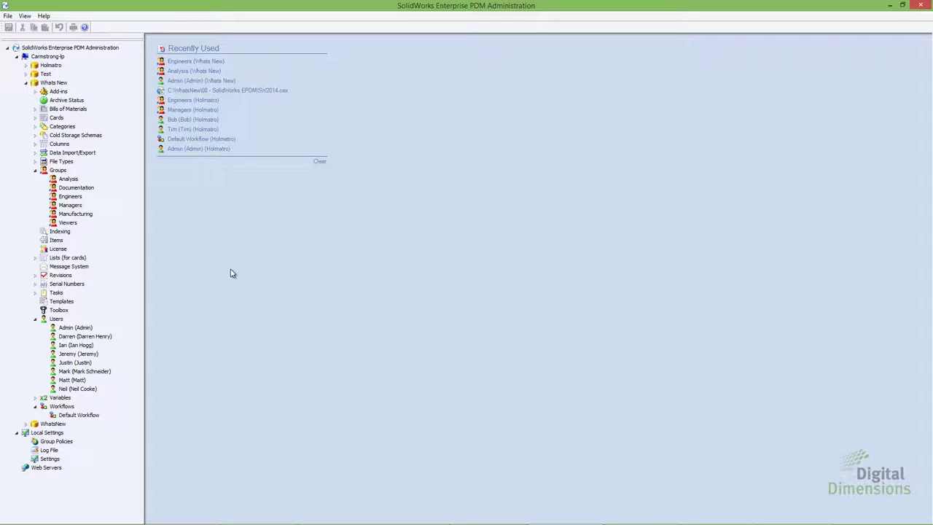
pyautogui.rightClick(77, 197)
pyautogui.click(109, 235)
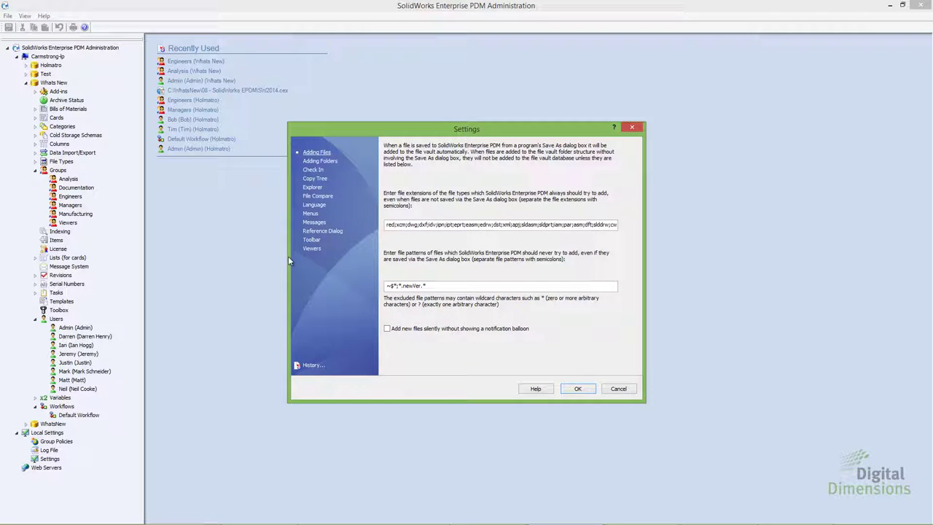
pyautogui.click(319, 233)
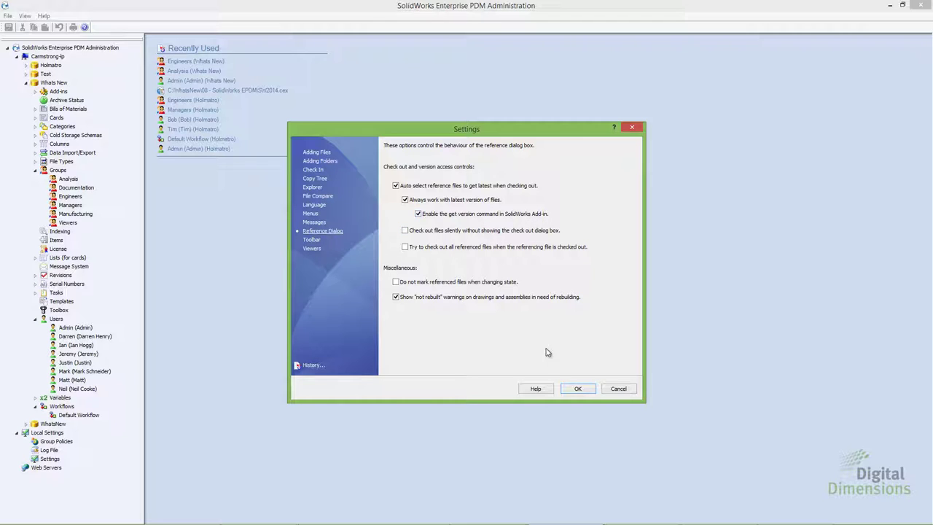
pyautogui.click(575, 388)
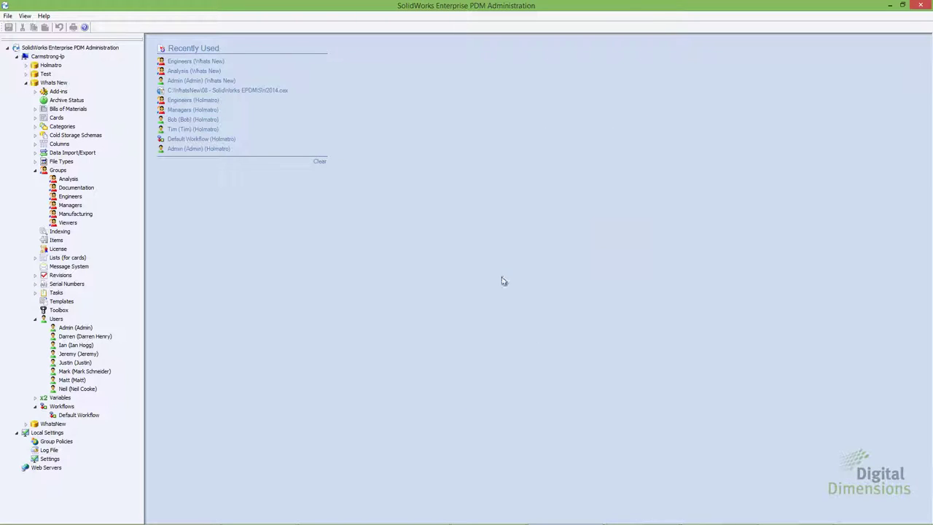
pyautogui.hotkey('alt', 'Tab')
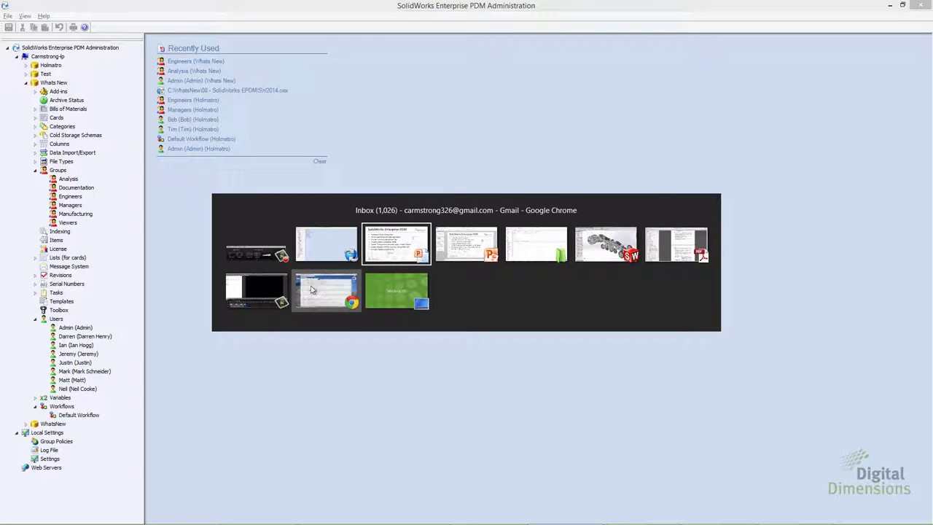
# Switch to the SolidWorks assembly, fit it in view, and clear the selection
pyautogui.click(594, 249)
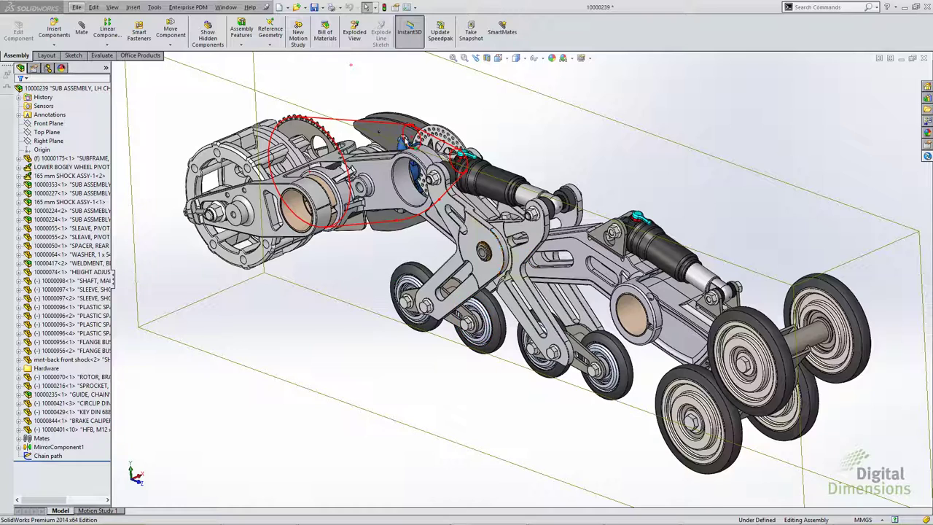
pyautogui.press('f')
pyautogui.click(514, 105)
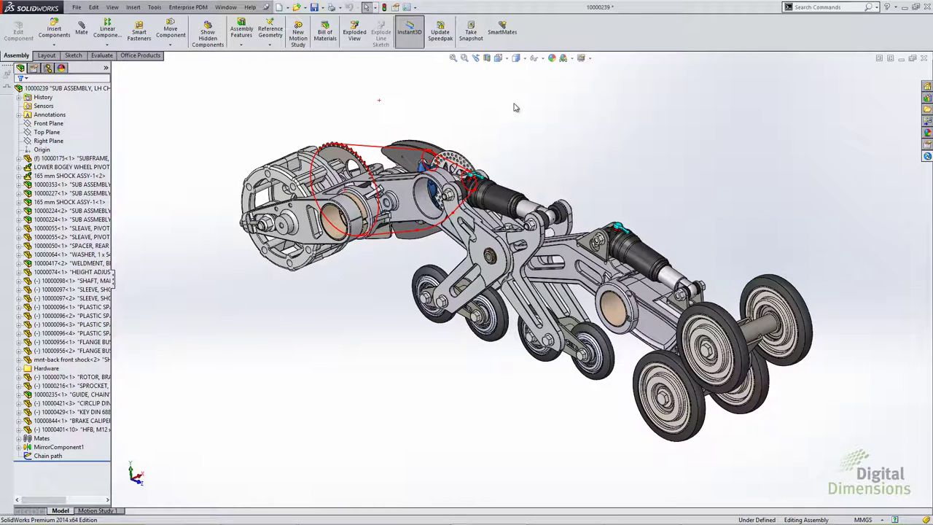
# Open the Enterprise PDM Get version dialog for assembly 10000239
pyautogui.click(188, 7)
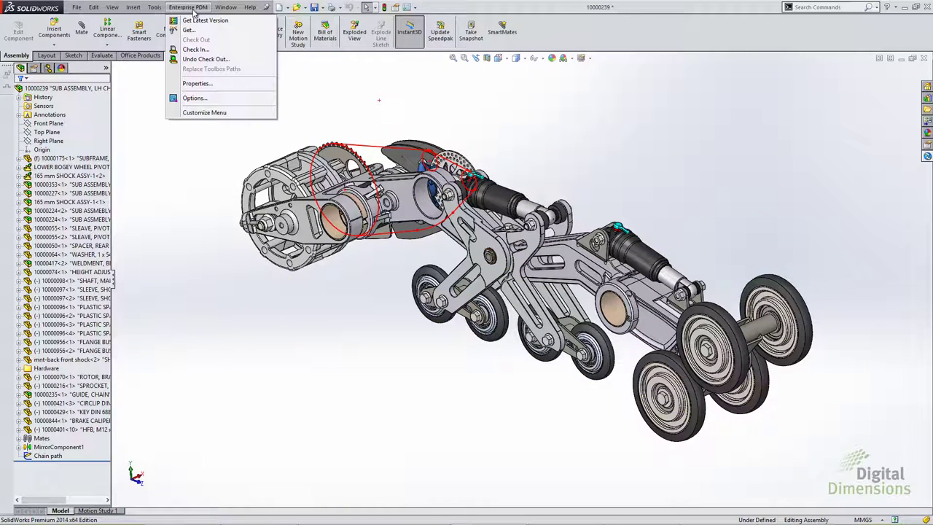
pyautogui.click(187, 32)
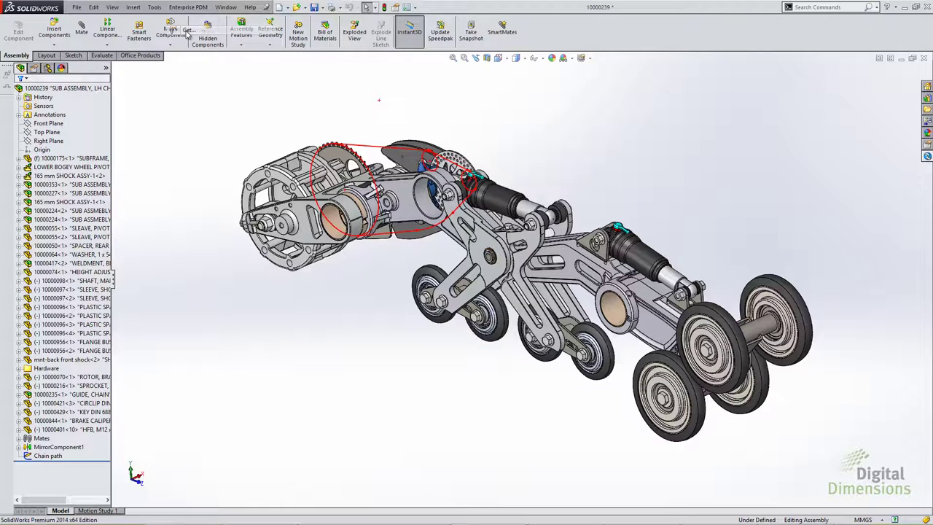
pyautogui.moveTo(378, 172); pyautogui.dragTo(370, 151)
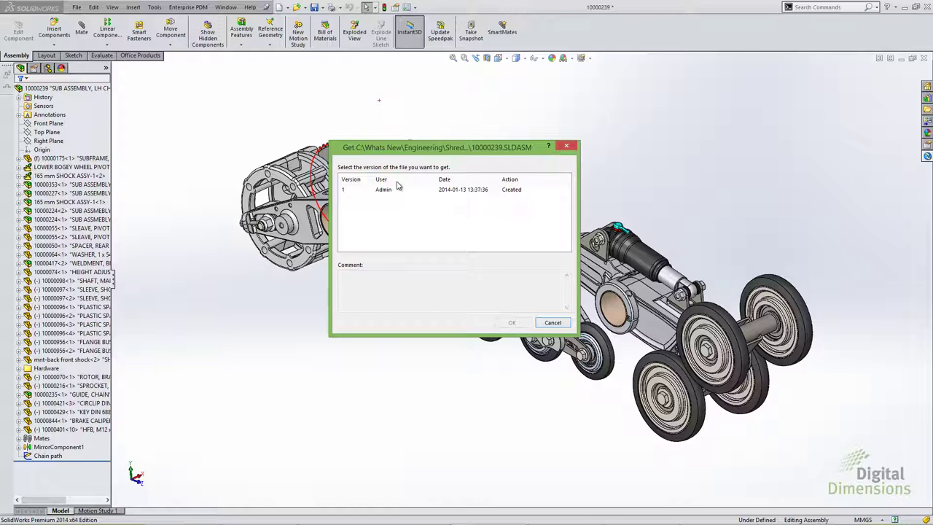
pyautogui.hotkey('alt', 'Tab')
pyautogui.click(449, 246)
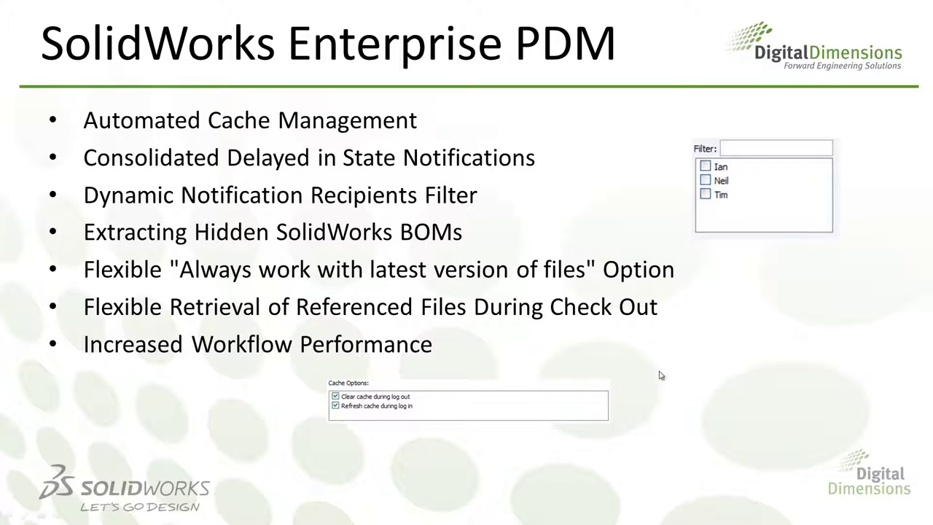
# Return to the Reference Dialog settings in PDM Administration
pyautogui.hotkey('alt', 'Tab')
pyautogui.click(536, 245)
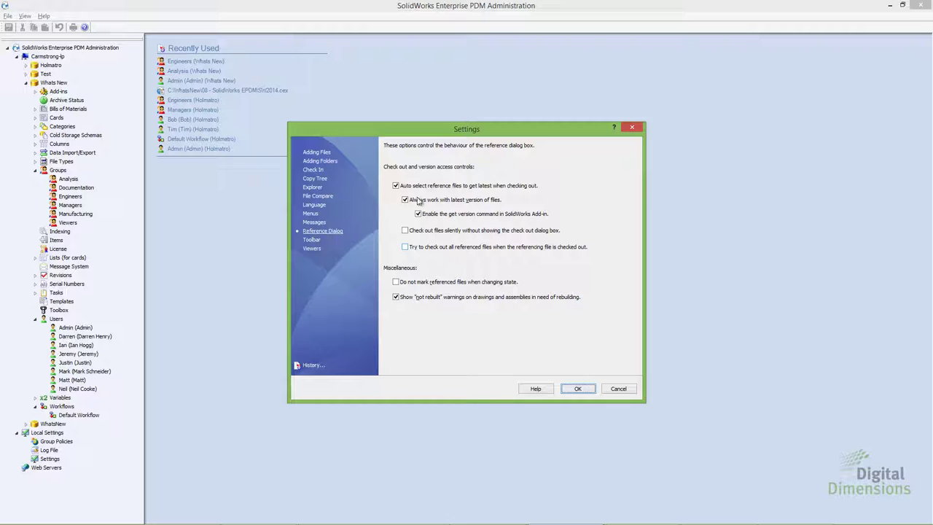
# Toggle 'Auto select reference files' off and back on, and enable 'Check out files silently'
pyautogui.click(395, 186)
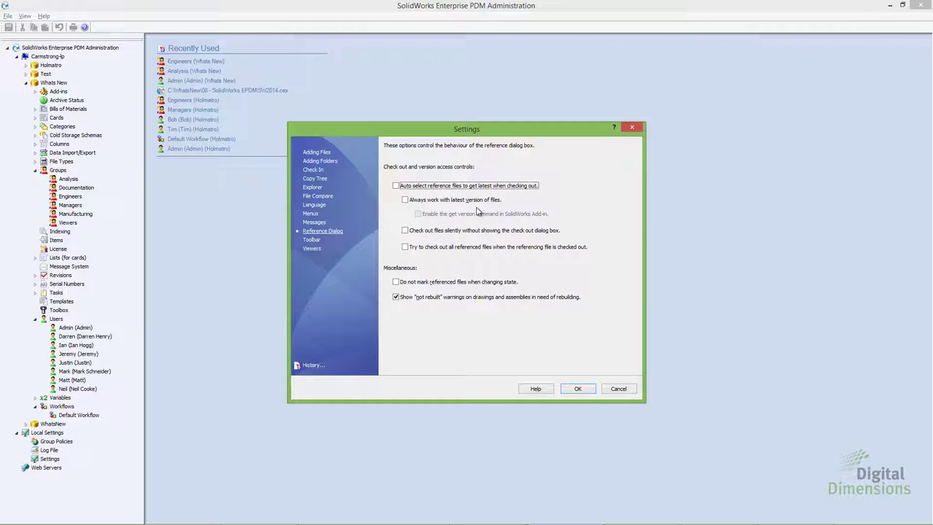
pyautogui.click(398, 188)
pyautogui.click(405, 231)
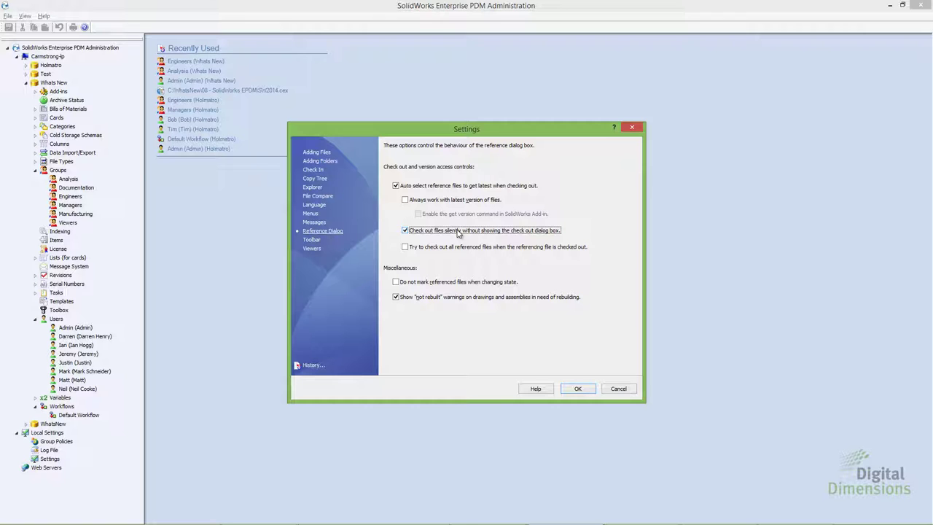
pyautogui.hotkey('alt', 'Tab')
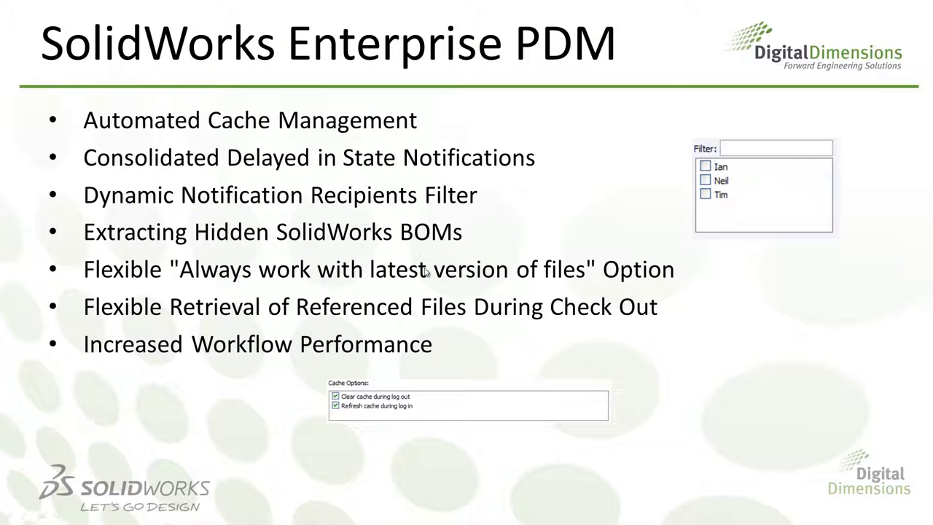
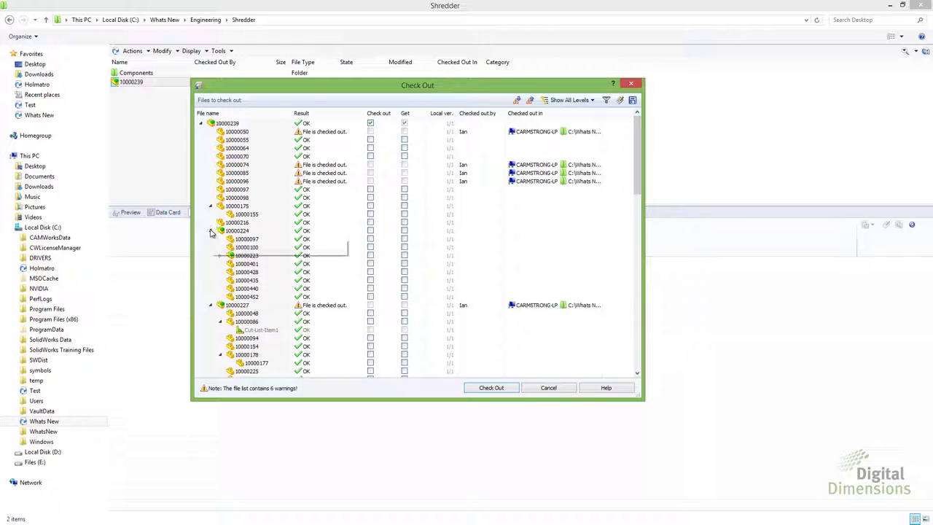
# Keep the Check Out dialog for 10000239 on Show All Levels so every reference appears
pyautogui.click(569, 100)
# Collapse the check-out tree to Top Level Only, then expand it back to Show All Levels
pyautogui.click(572, 111)
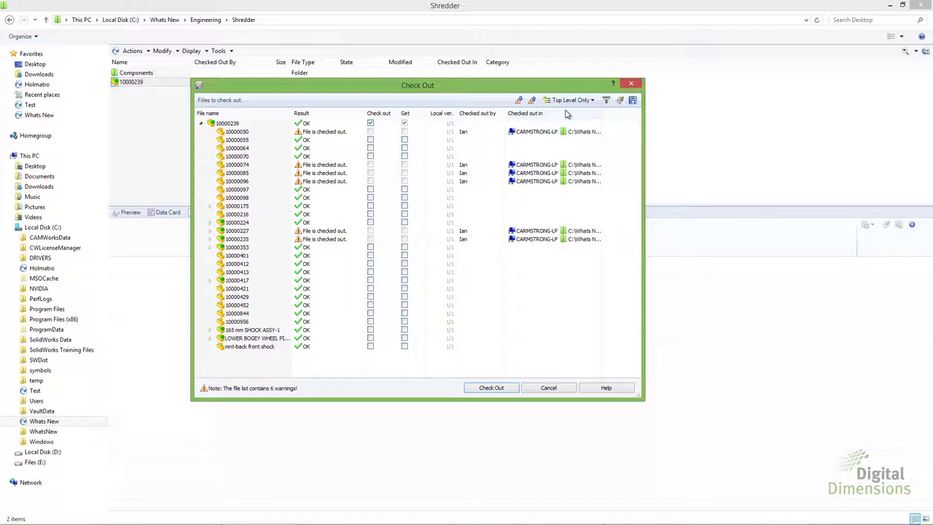
pyautogui.click(569, 99)
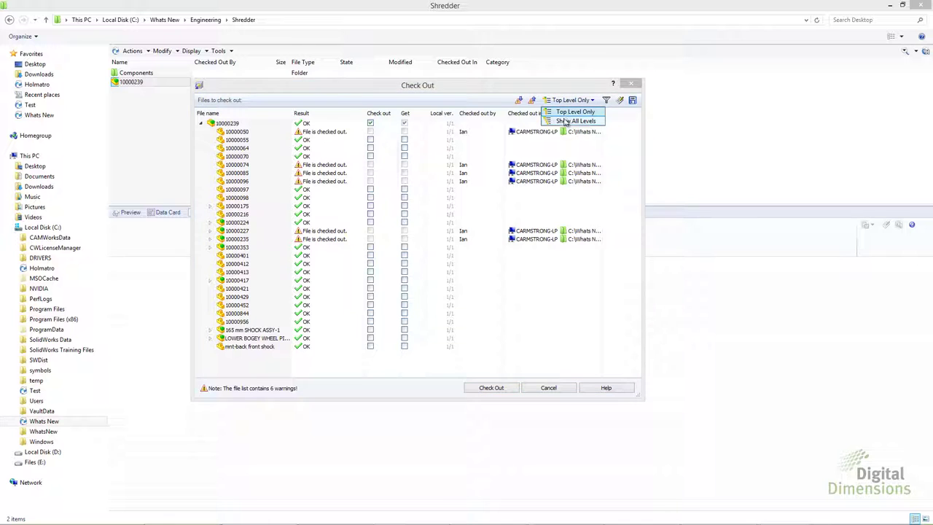
pyautogui.click(564, 119)
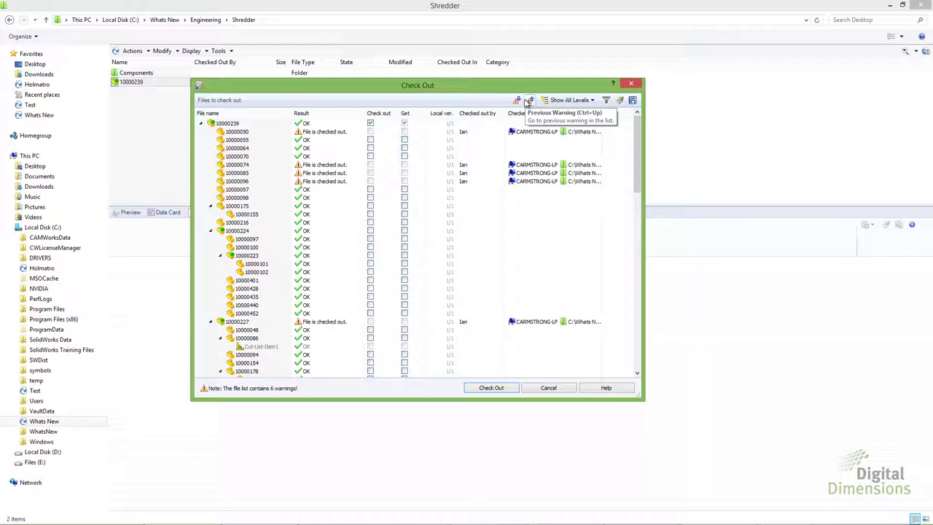
# Cycle through the warning files, moving between 10000227 and 10000235, ending on 10000235
pyautogui.click(517, 101)
pyautogui.click(516, 100)
pyautogui.click(516, 101)
pyautogui.click(517, 100)
pyautogui.click(517, 100)
pyautogui.click(517, 100)
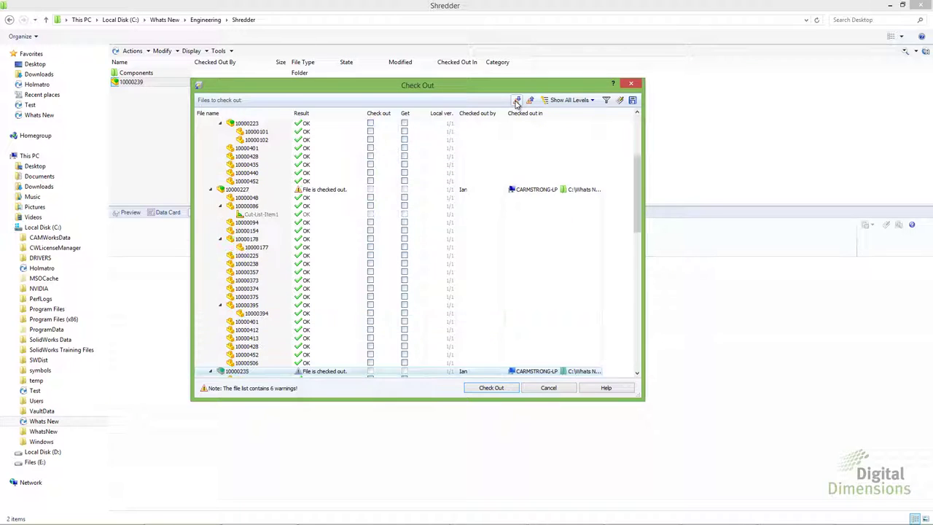
pyautogui.click(517, 100)
pyautogui.click(529, 100)
pyautogui.click(518, 101)
pyautogui.click(517, 101)
pyautogui.hotkey('alt', 'Tab')
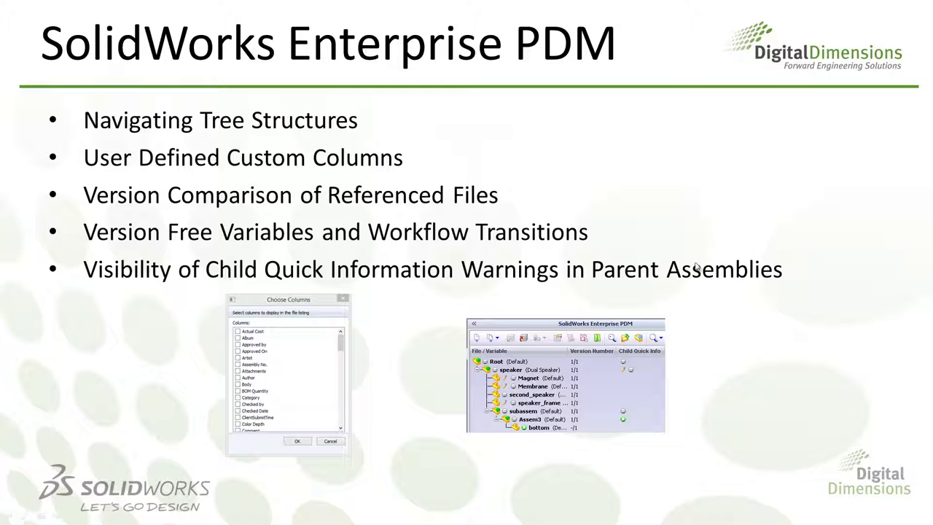
pyautogui.hotkey('alt', 'Tab')
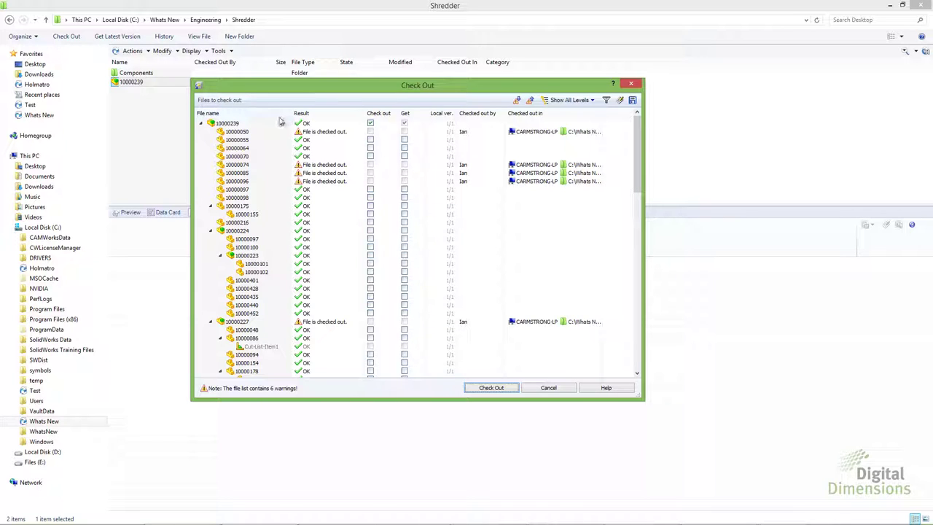
# Open Choose Columns from the Checked out in header's More... entry and scroll the column list
pyautogui.rightClick(515, 114)
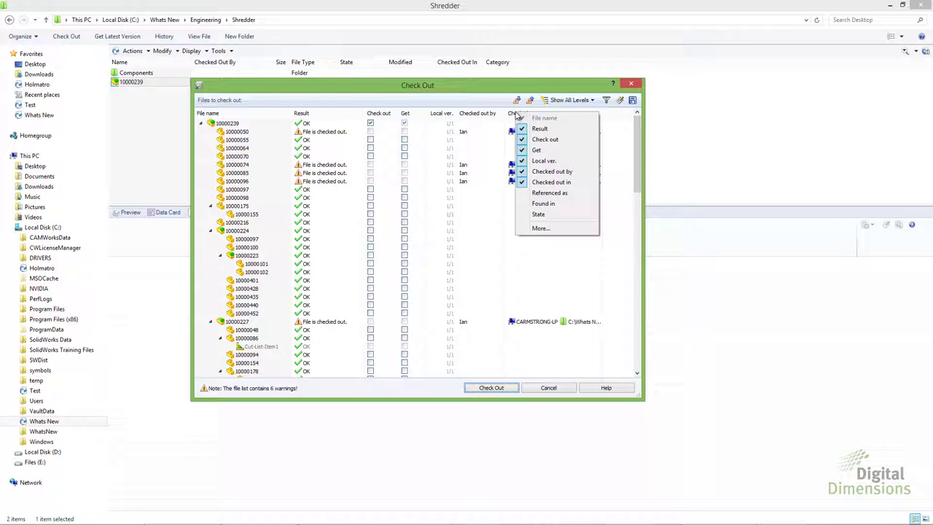
pyautogui.click(540, 228)
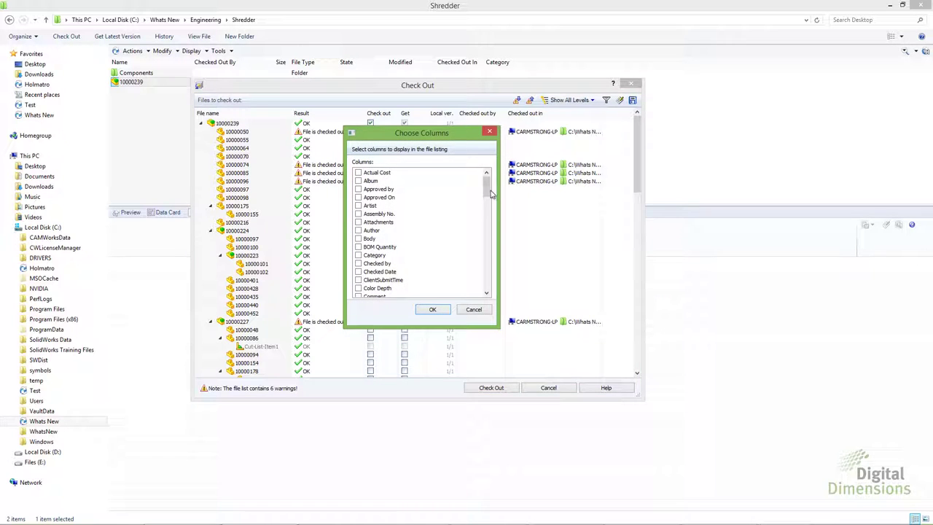
pyautogui.moveTo(487, 188)
pyautogui.mouseDown()
pyautogui.moveTo(489, 288)
pyautogui.moveTo(494, 188)
pyautogui.mouseUp()
pyautogui.moveTo(488, 191)
pyautogui.mouseDown()
pyautogui.moveTo(486, 280)
pyautogui.moveTo(491, 183)
pyautogui.mouseUp()
# Leave the PowerPoint slide show and bring SolidWorks assembly 10000239 to the front
pyautogui.hotkey('alt', 'Tab')
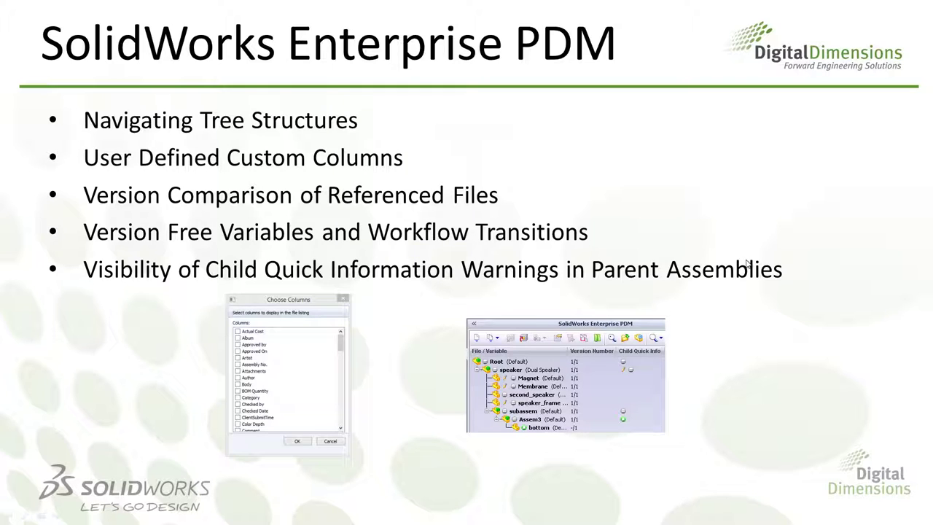
pyautogui.hotkey('alt', 'Tab')
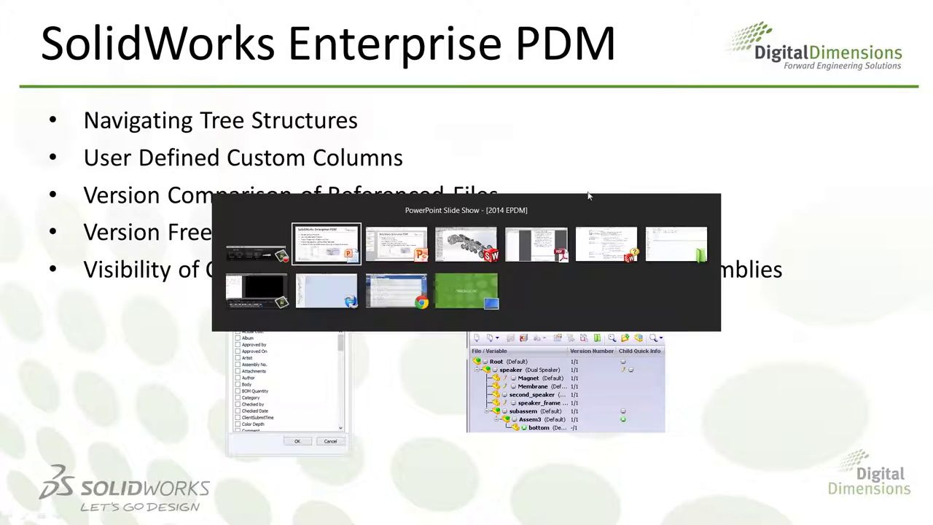
pyautogui.click(463, 248)
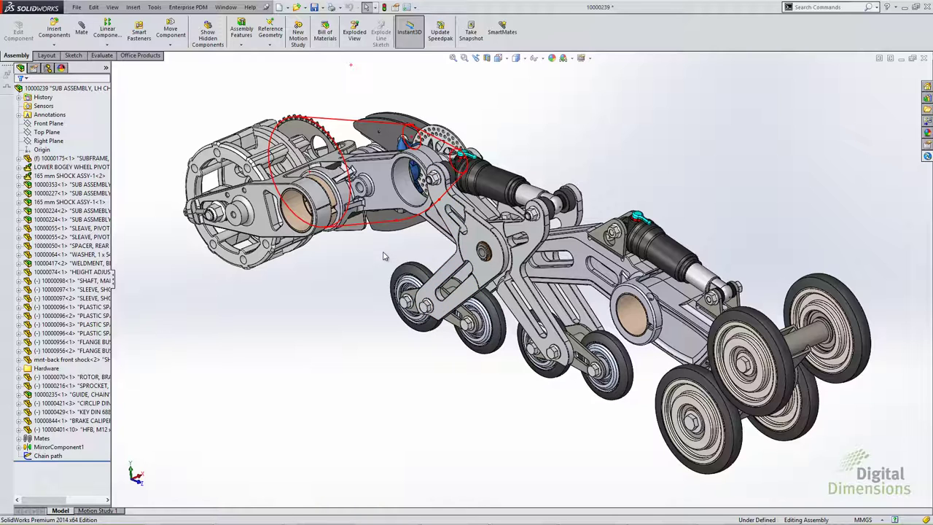
# In Enterprise PDM Options' View Setting, display Reference version in its own column
pyautogui.click(191, 6)
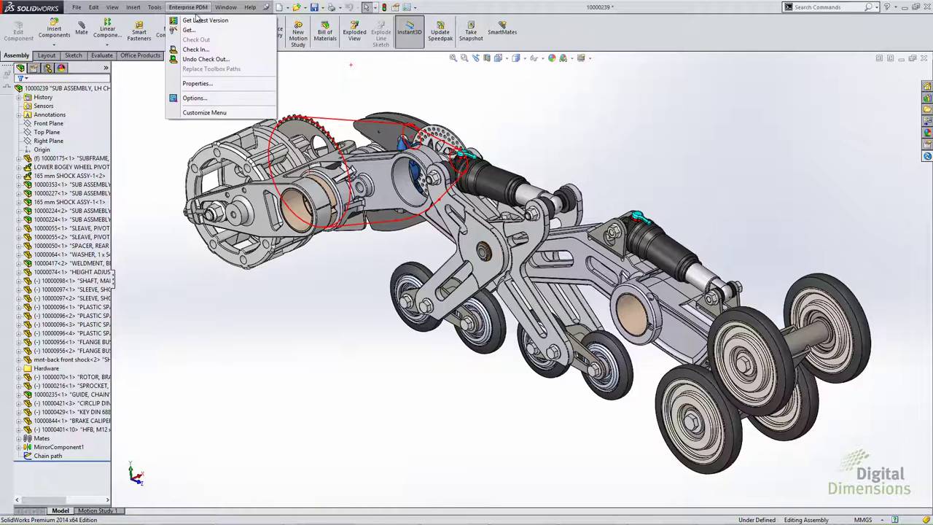
pyautogui.click(194, 98)
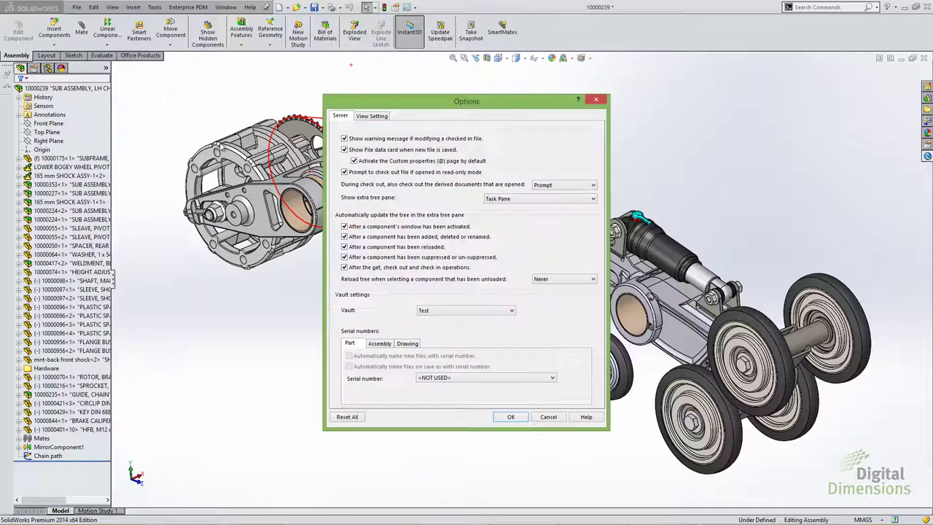
pyautogui.click(368, 118)
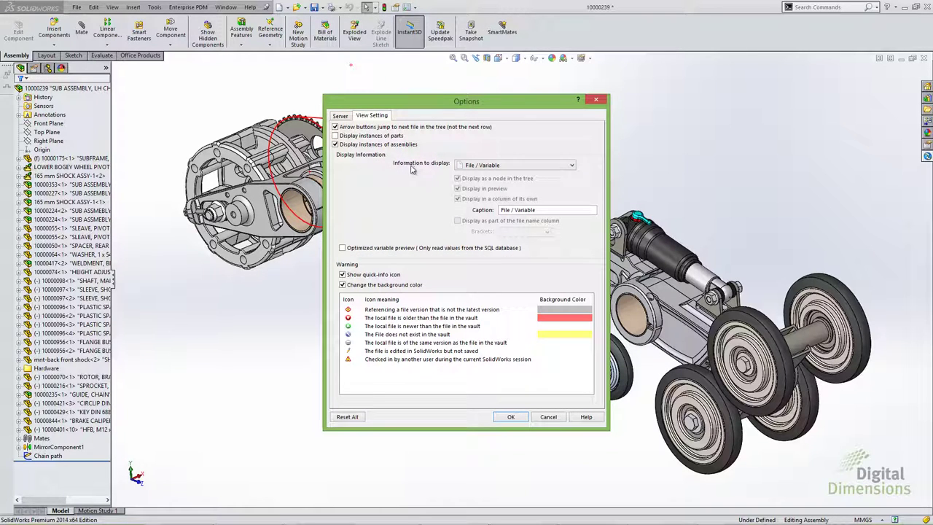
pyautogui.click(464, 166)
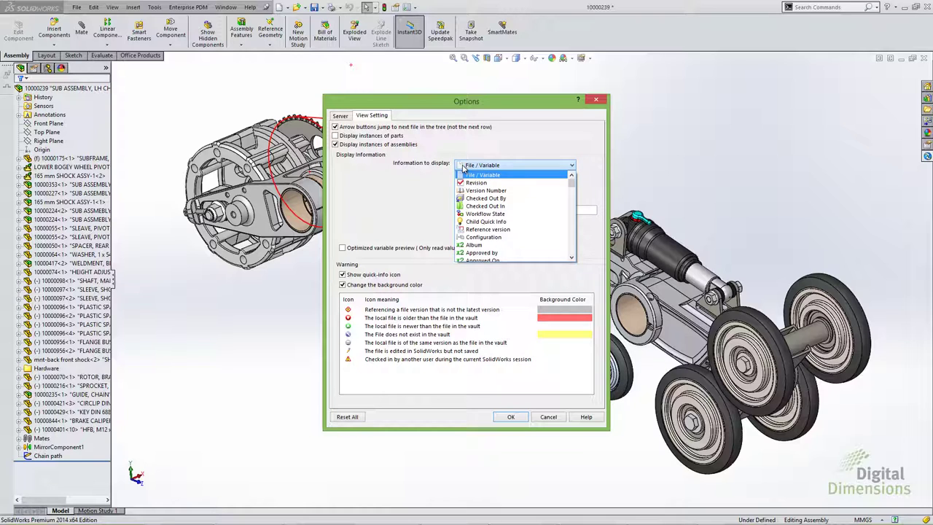
pyautogui.click(479, 231)
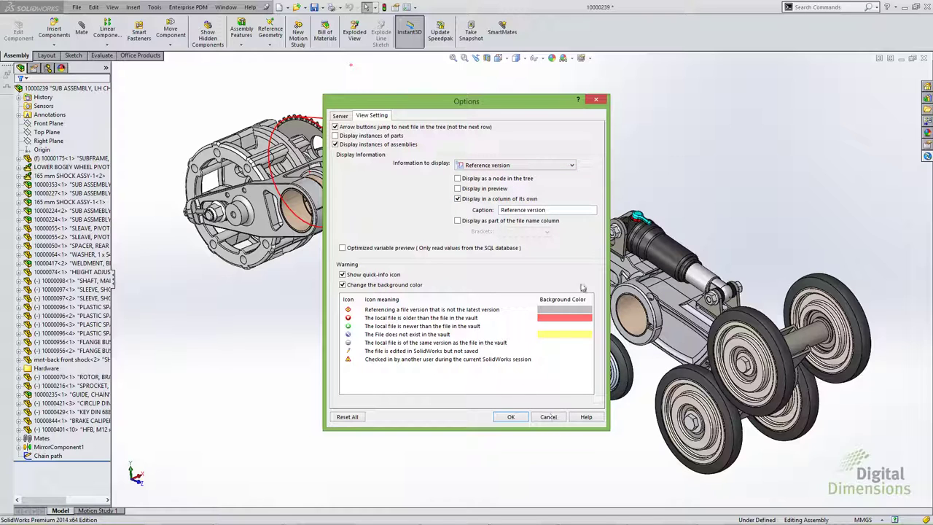
pyautogui.click(510, 418)
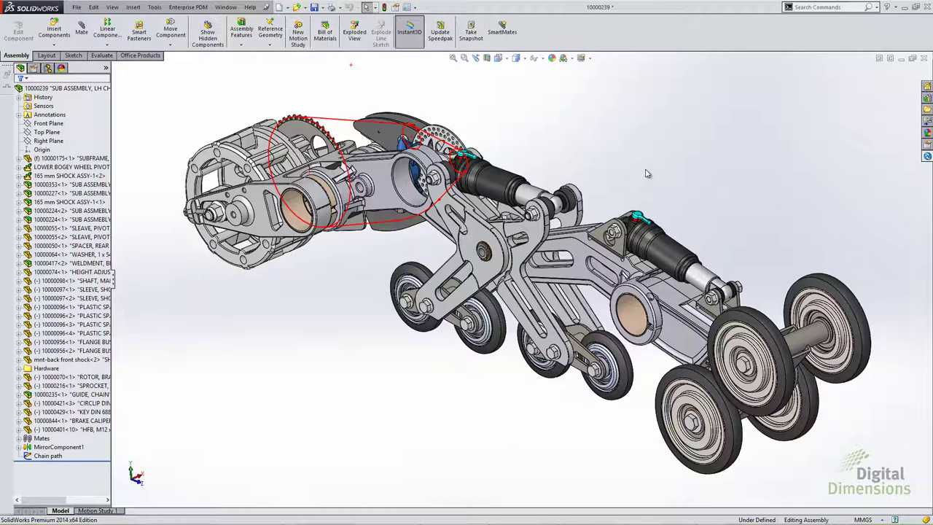
# Show the Enterprise PDM task pane with the pane and Reference version column widened, then return to PowerPoint
pyautogui.click(926, 157)
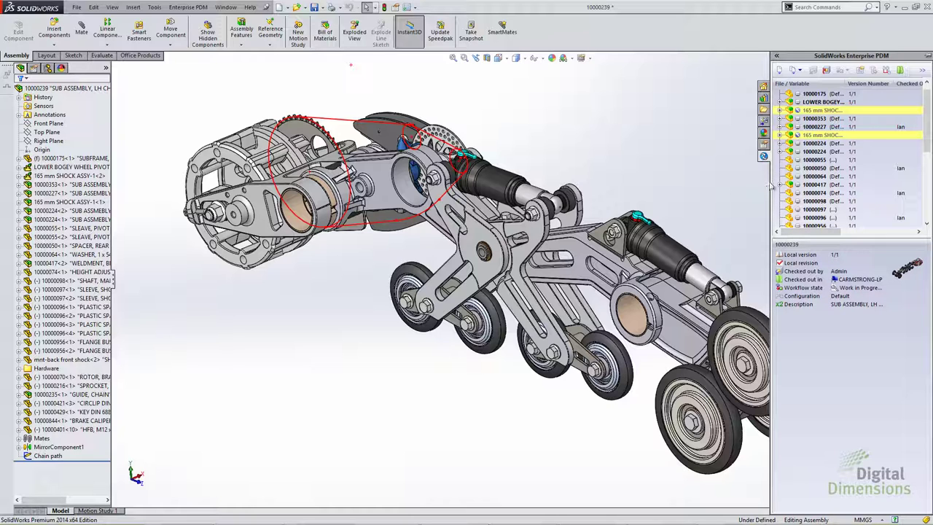
pyautogui.moveTo(771, 181); pyautogui.dragTo(538, 181)
pyautogui.moveTo(854, 80); pyautogui.dragTo(879, 83)
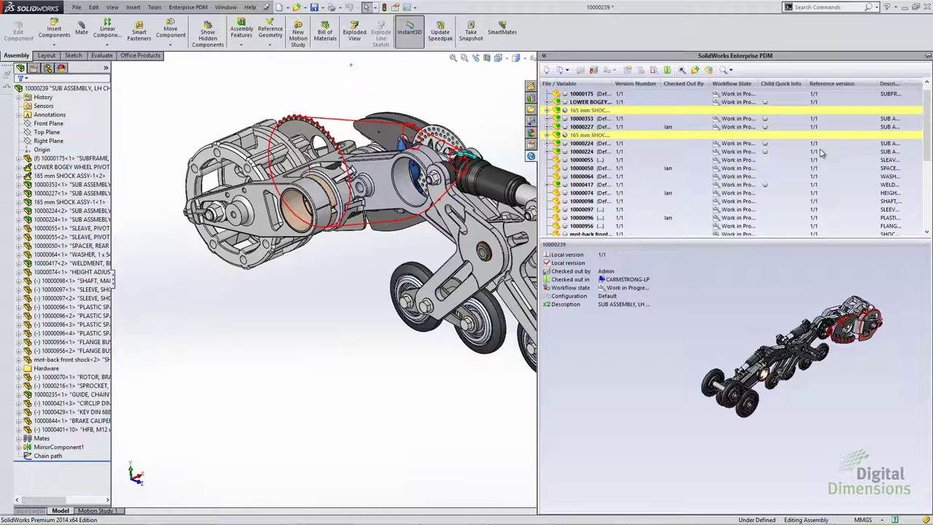
pyautogui.hotkey('alt', 'Tab')
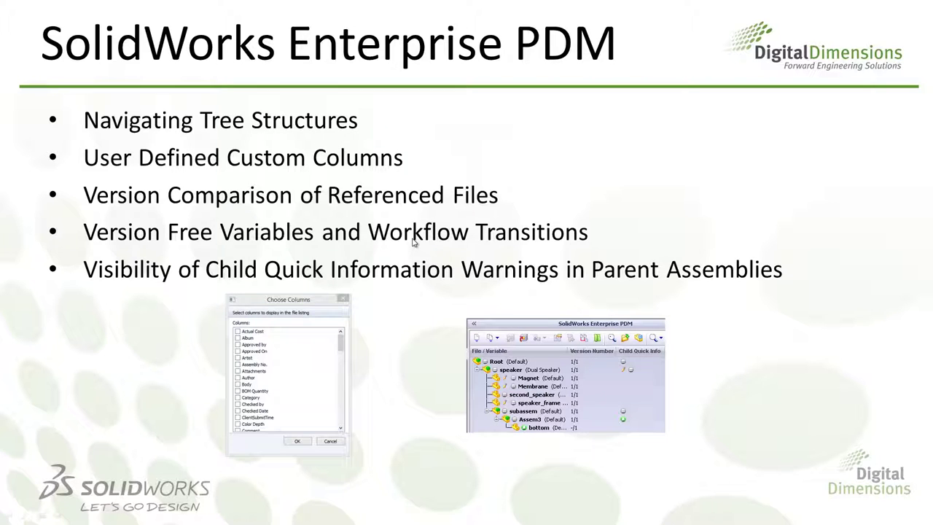